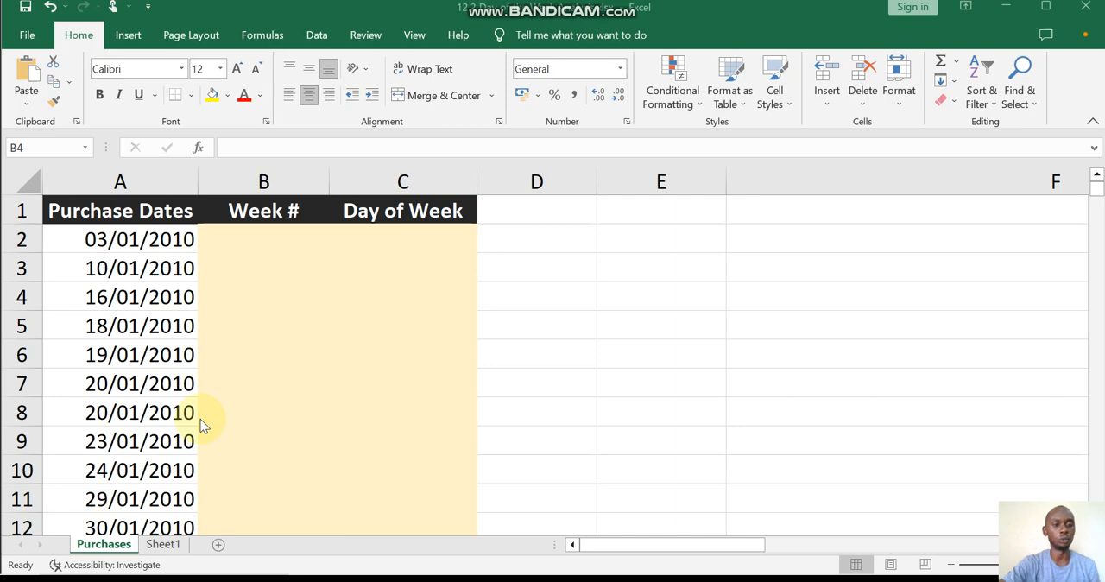
scroll(200, 423, down, 4)
scroll(201, 423, up, 4)
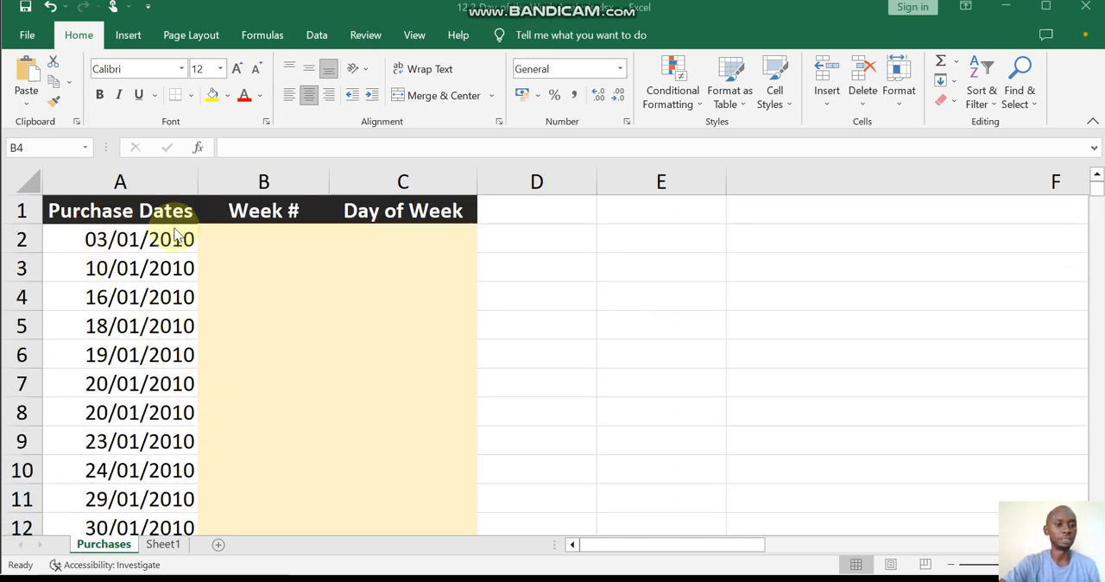
scroll(192, 341, down, 4)
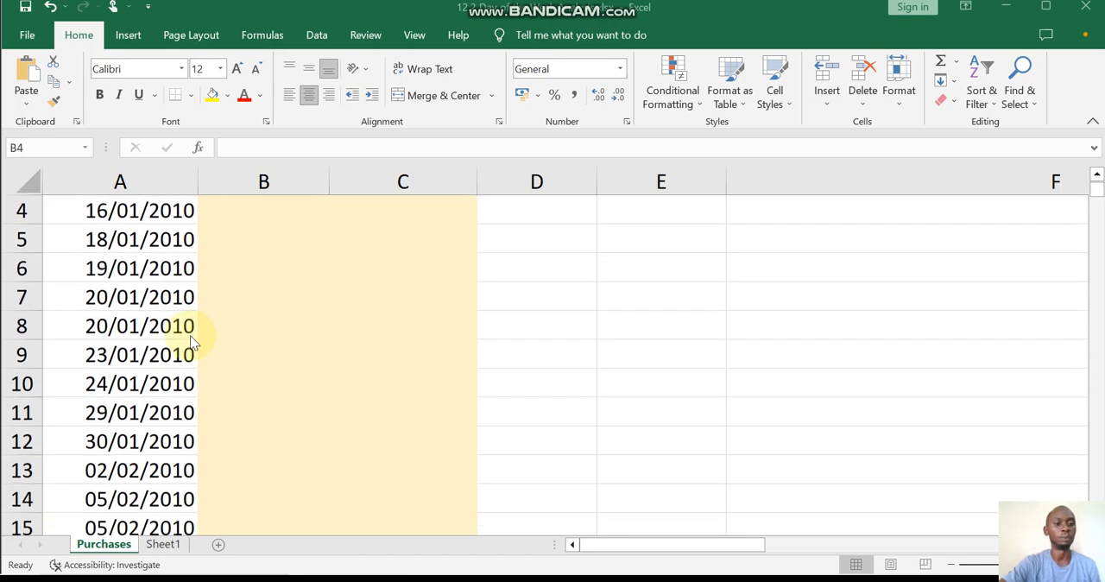
scroll(215, 473, up, 4)
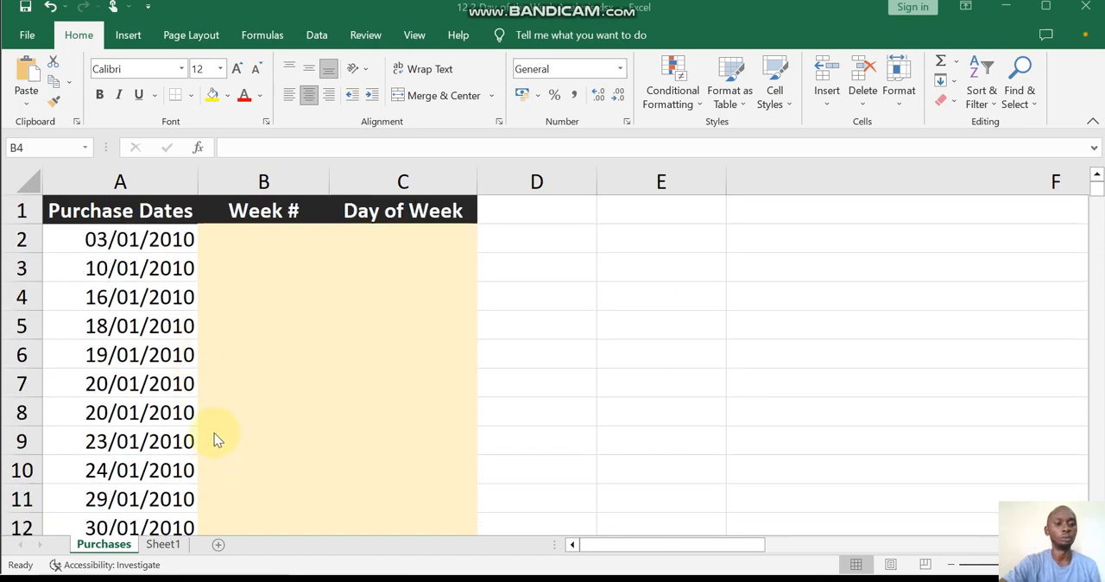
Enter the formula =WEEKDAY(A2) in cell B2 of the Week # column to number the first purchase date's weekday.
click(251, 240)
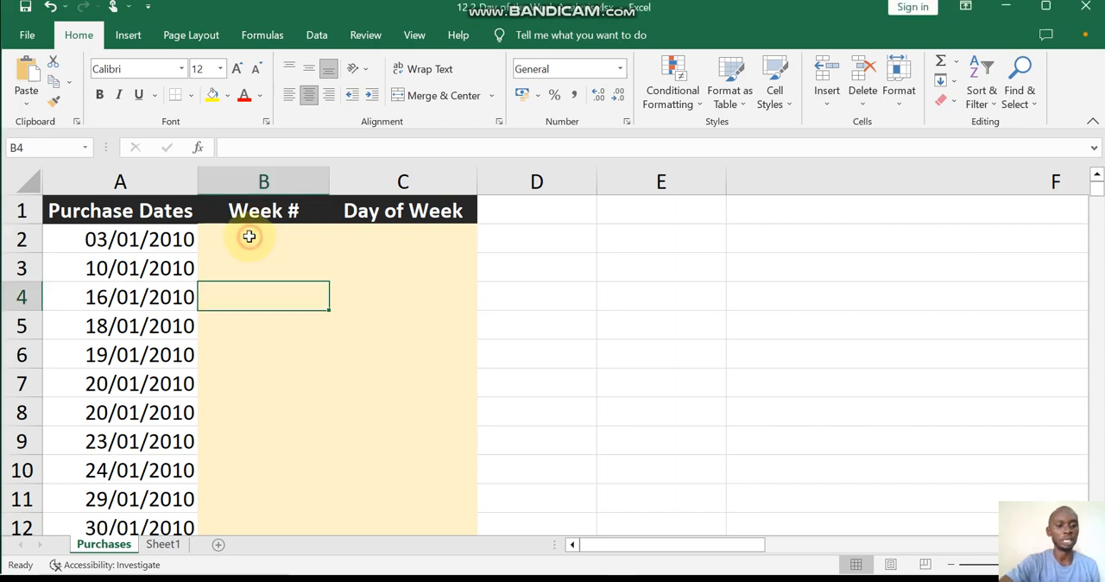
key(BackSpace)
click(251, 240)
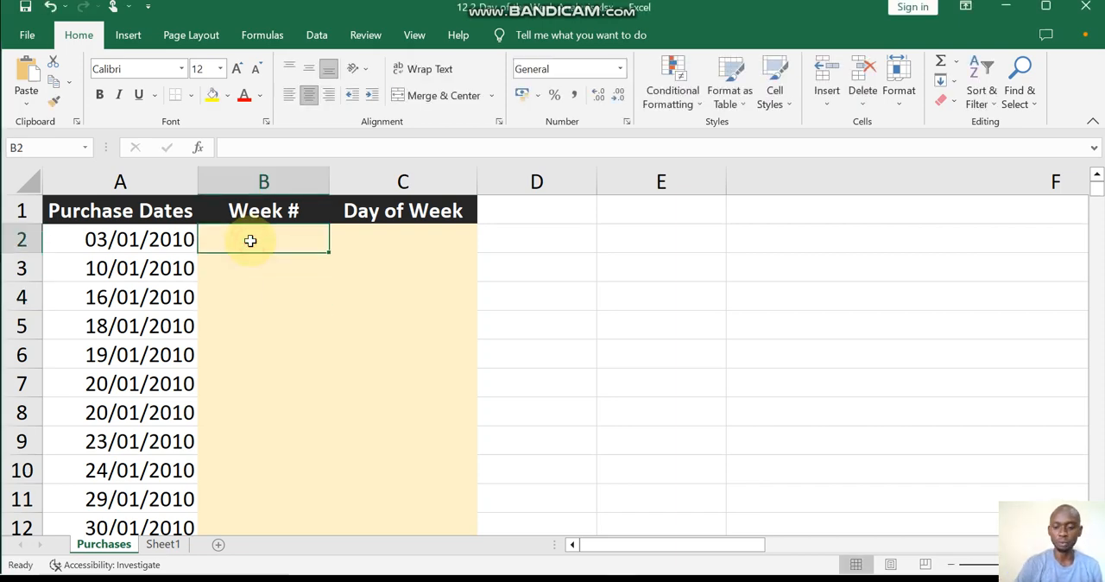
text(=)
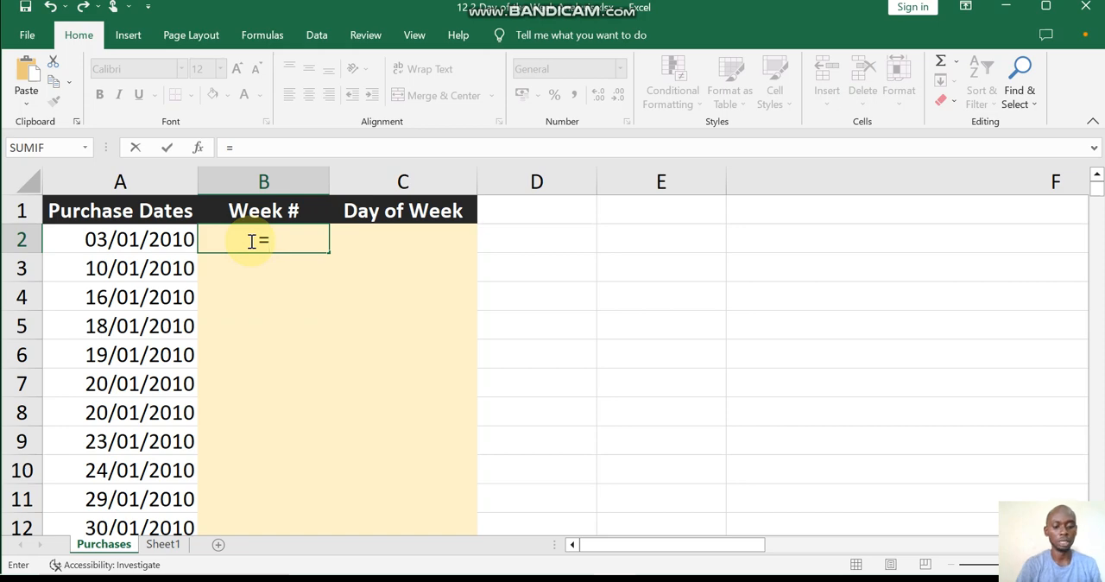
text(wee)
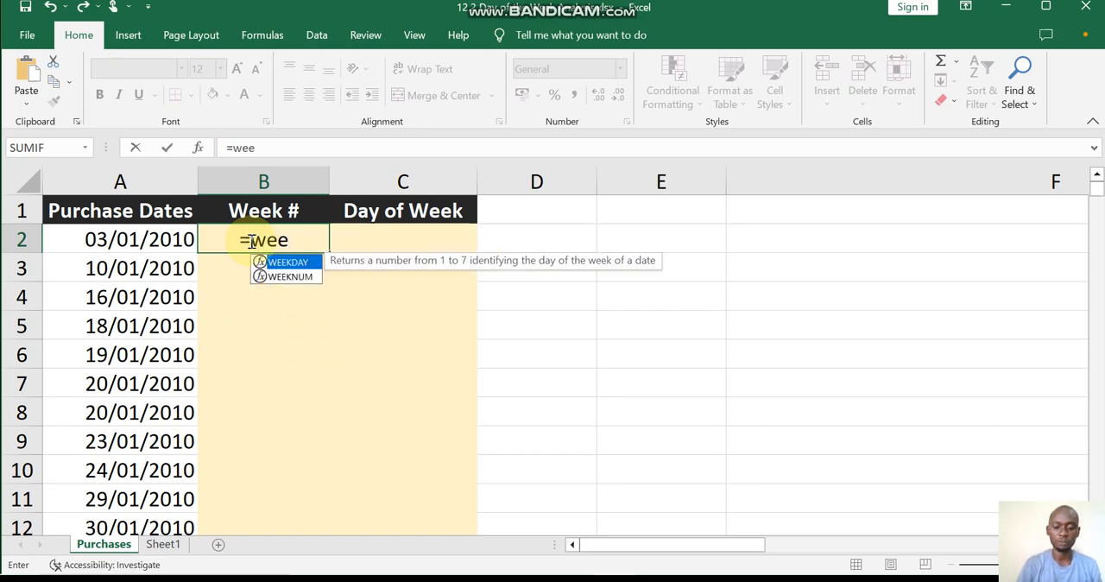
text(kday)
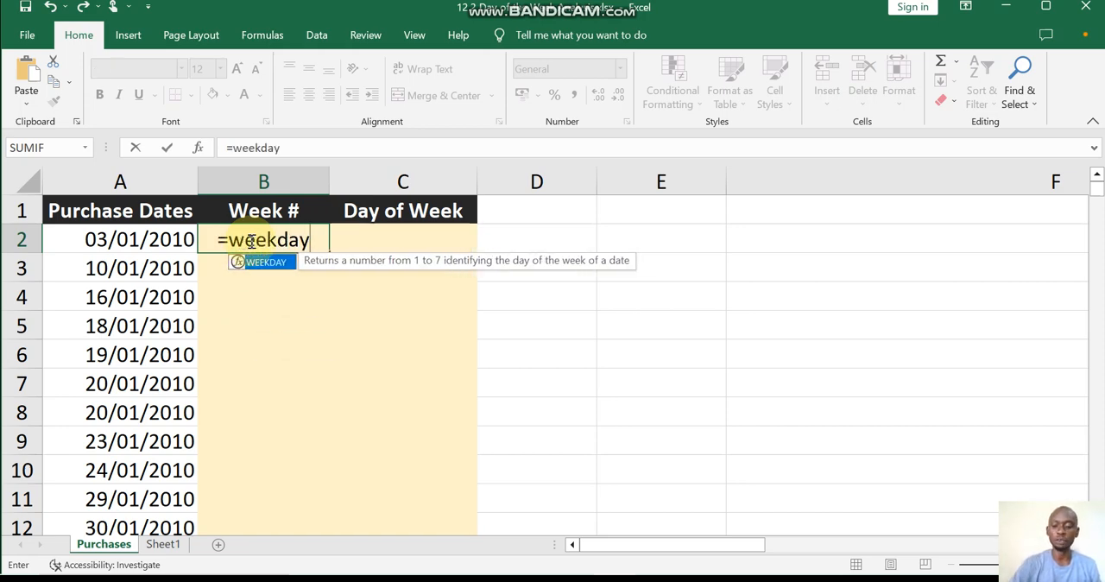
text(()
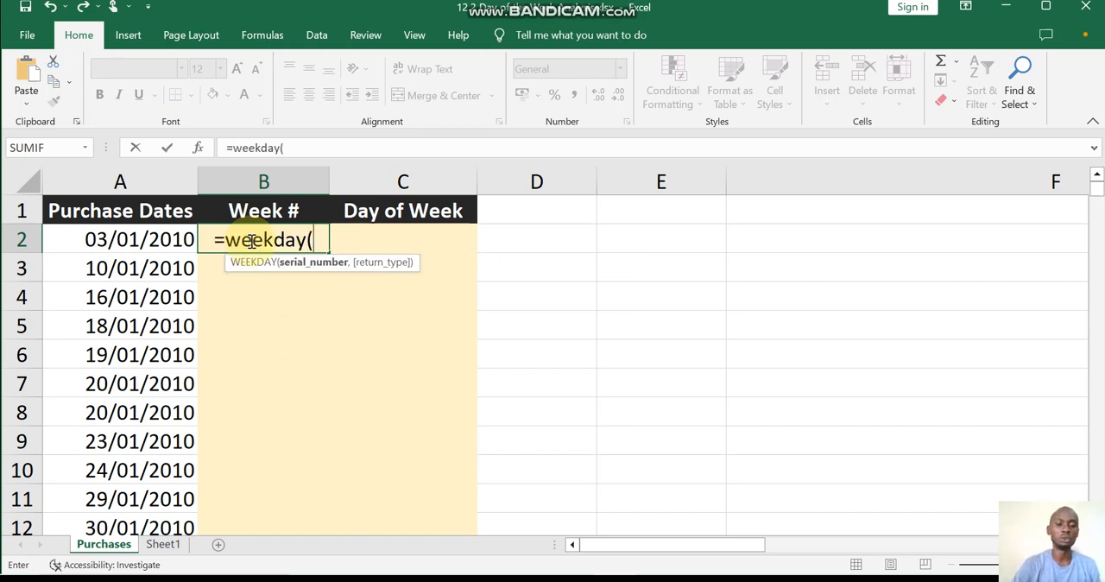
click(163, 245)
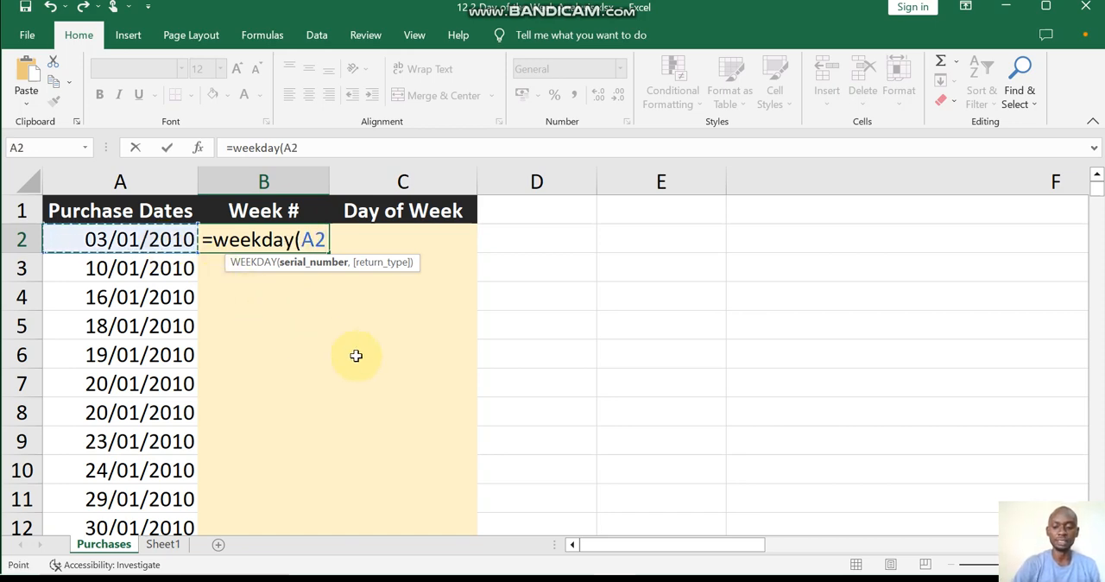
text())
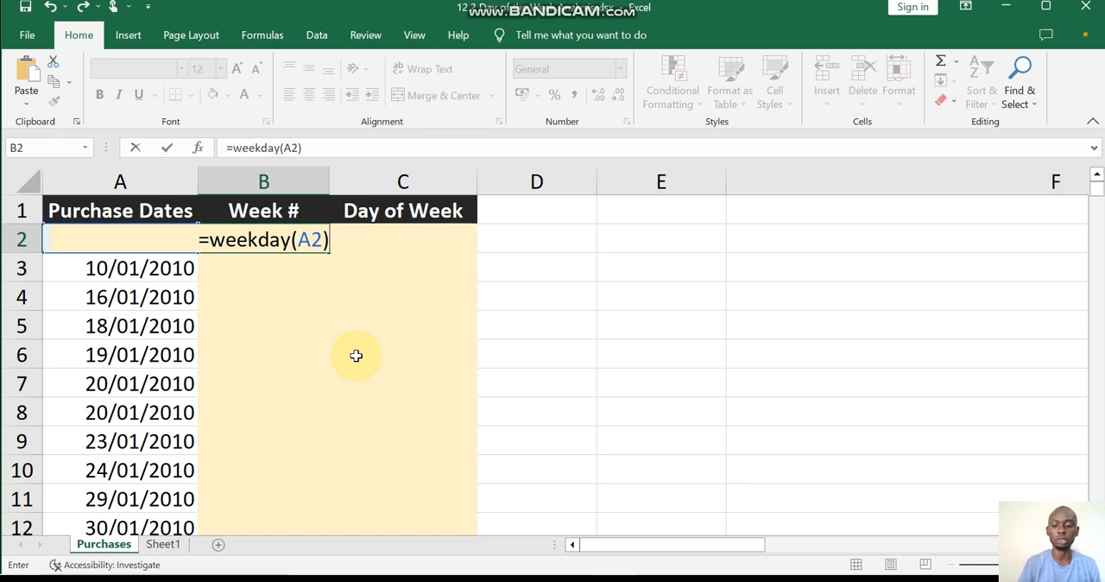
key(Return)
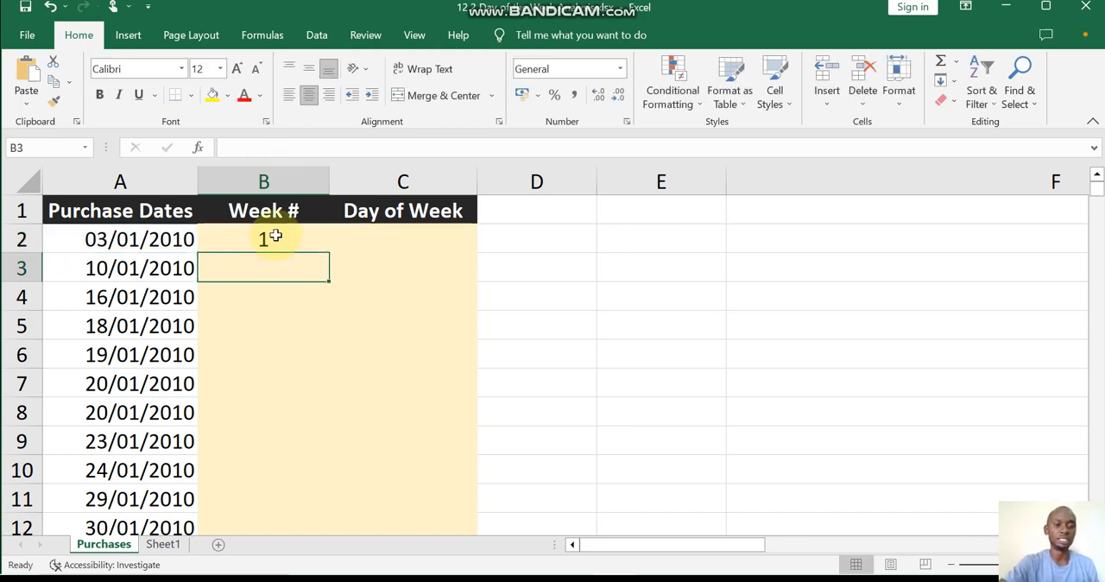
click(273, 239)
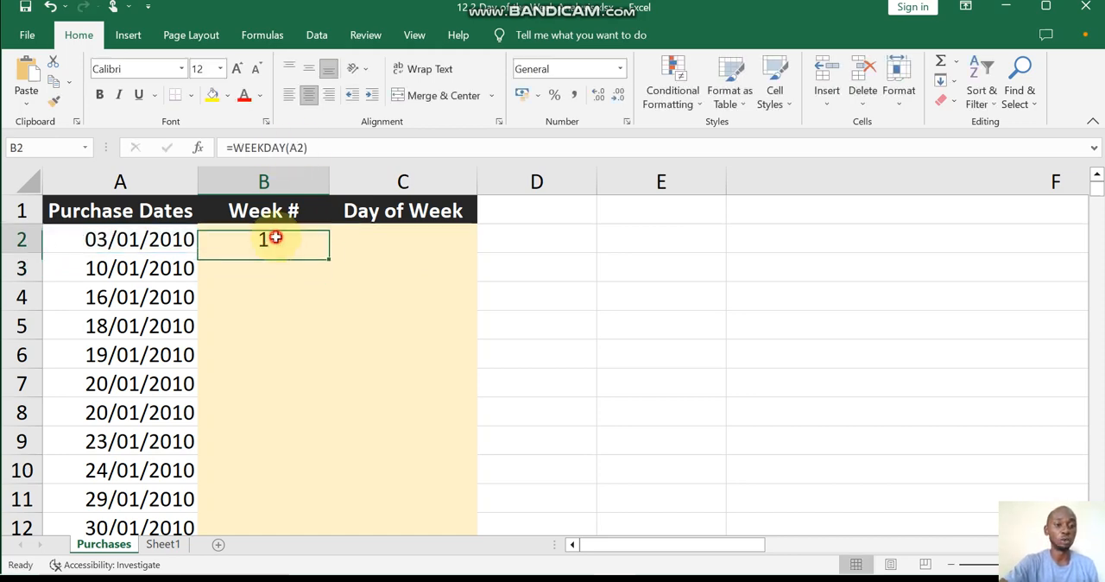
Enter the formula =TEXT(B2,"dddd") in cell C2 of the Day of Week column to produce the full day name.
click(384, 240)
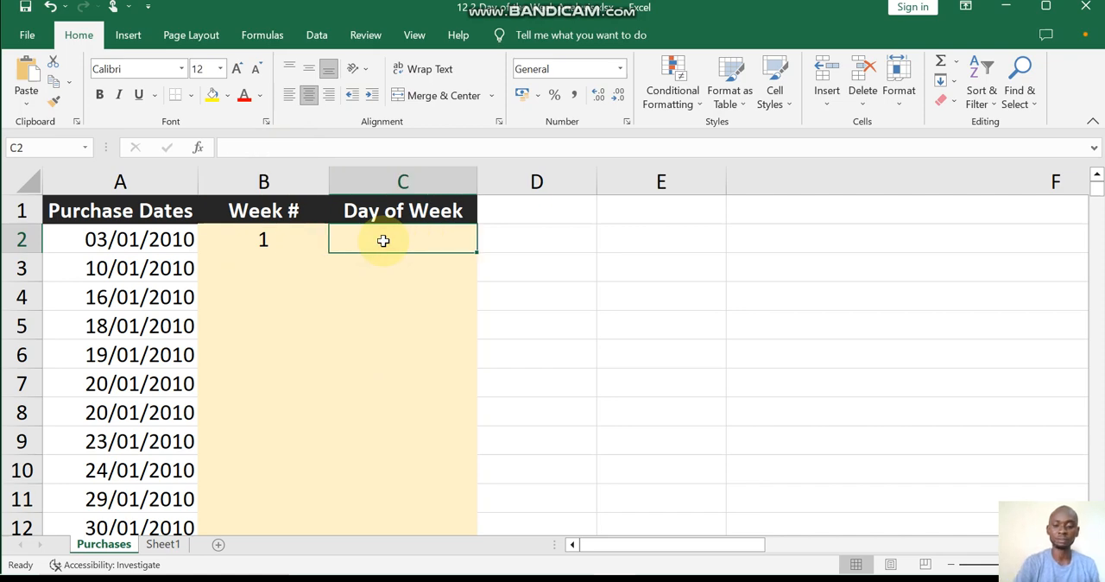
text(=)
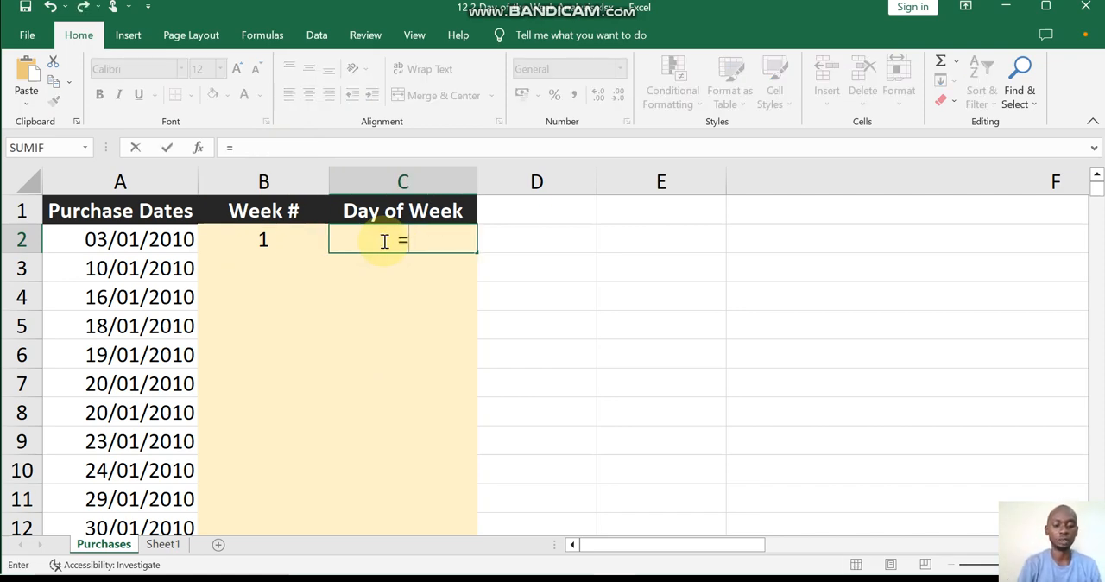
text(text)
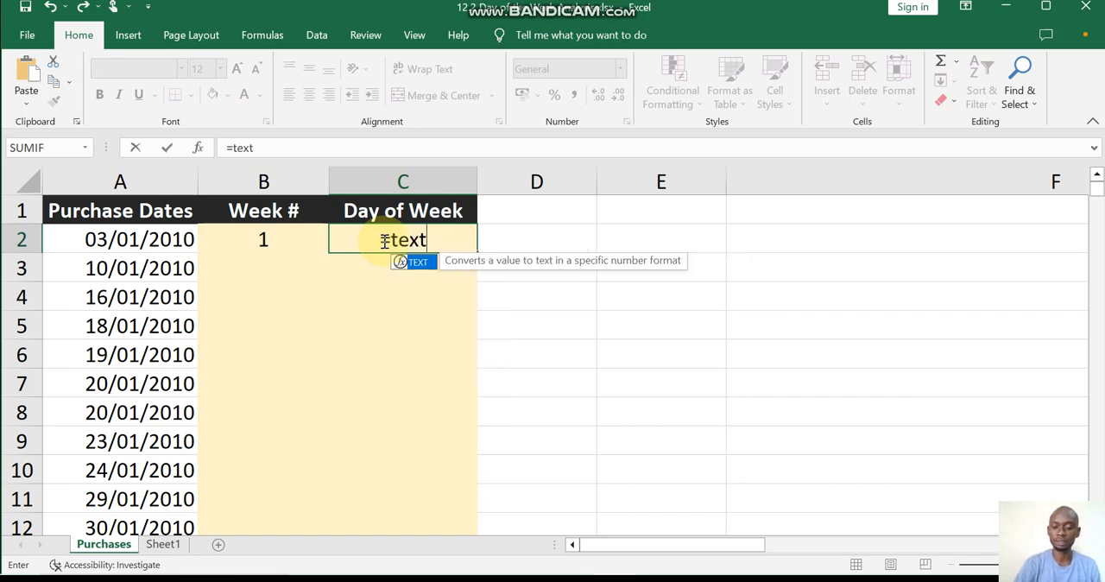
text(()
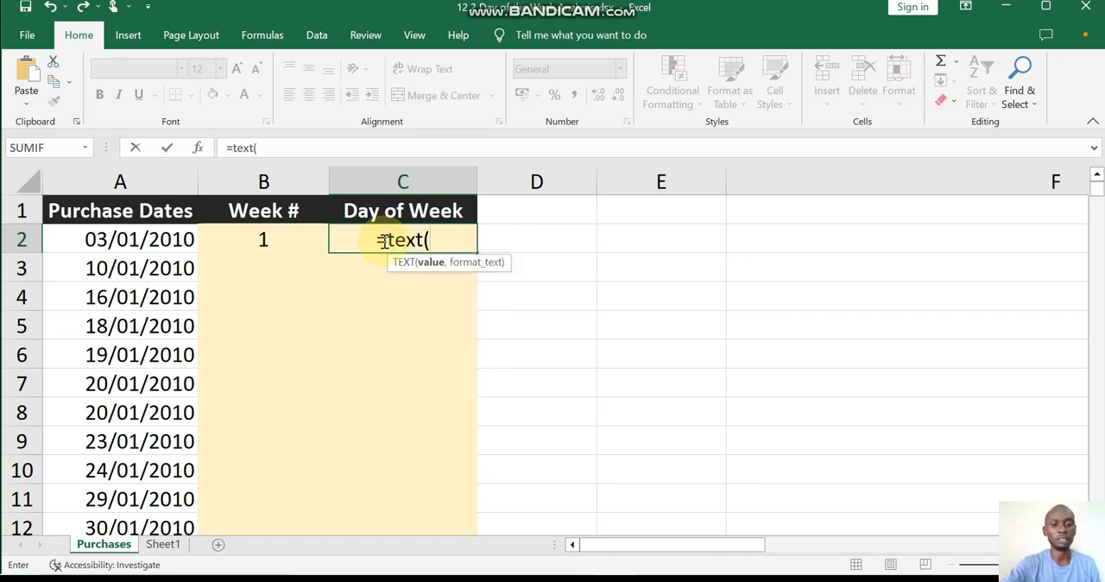
click(262, 239)
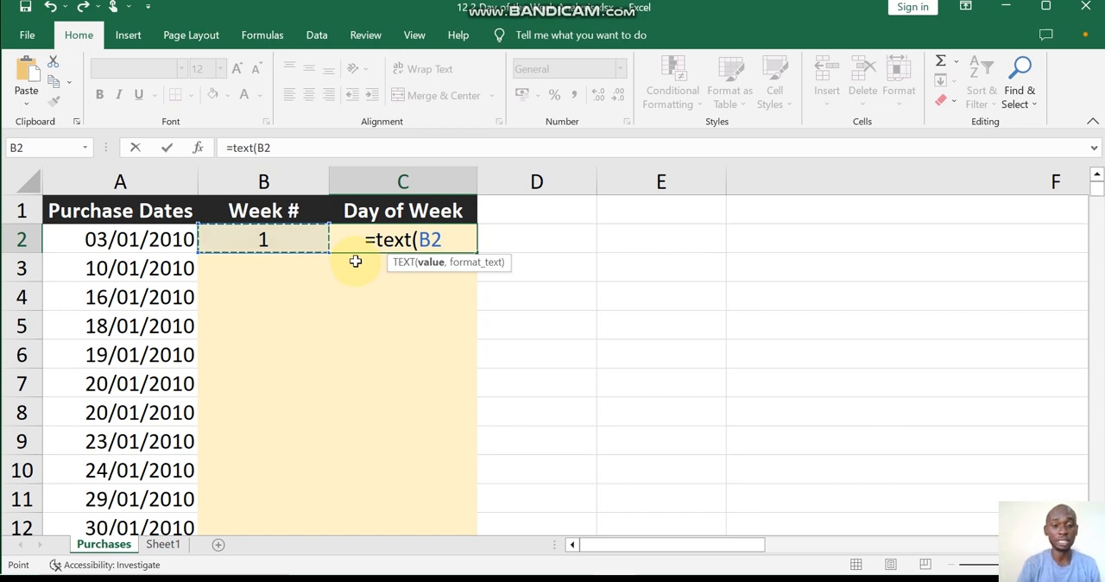
text(,")
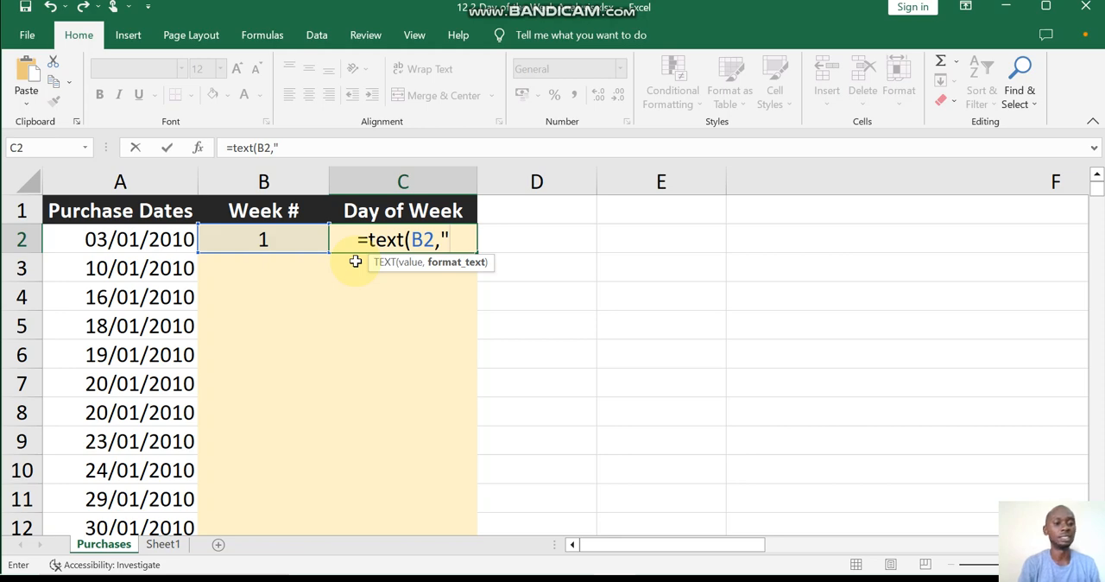
text(d)
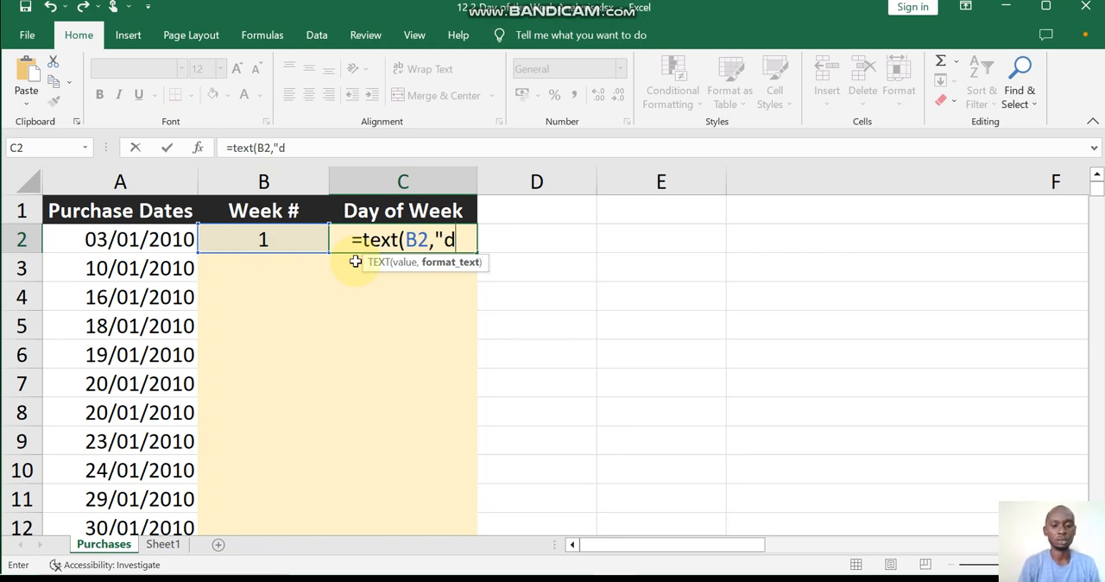
text(ddd)
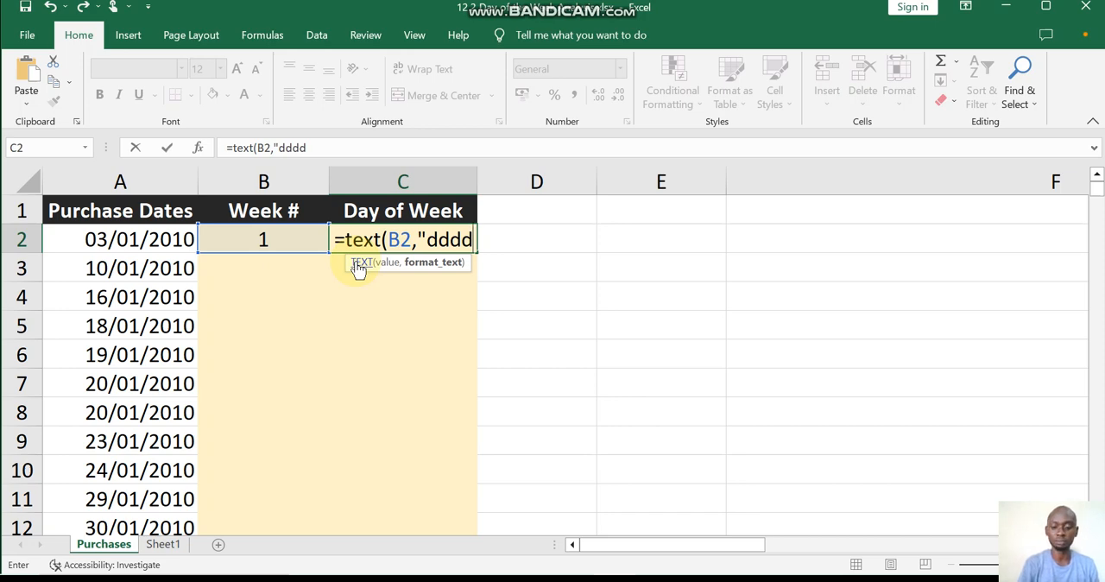
text(")
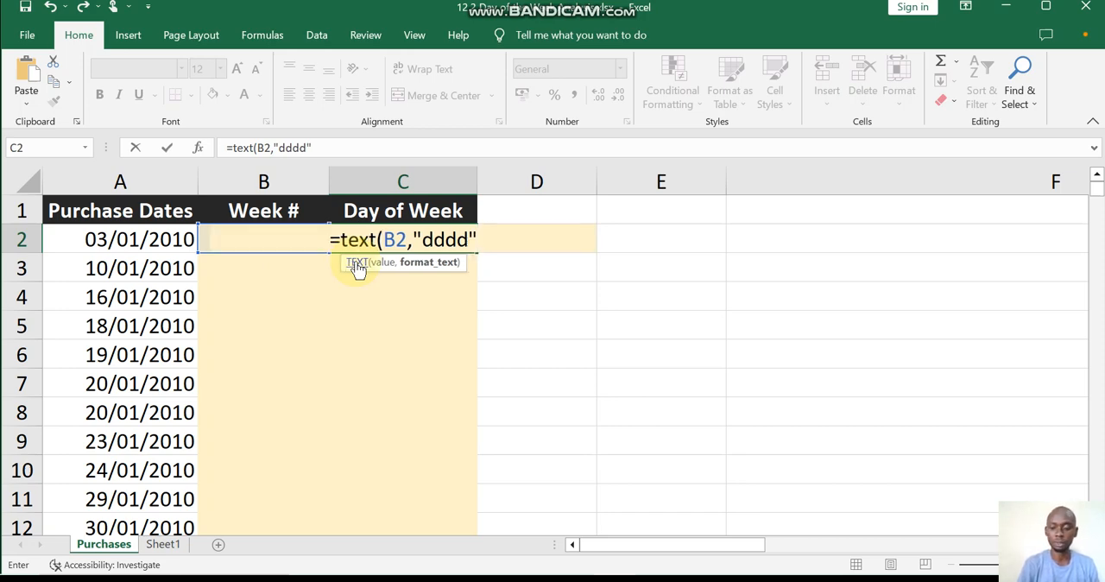
text())
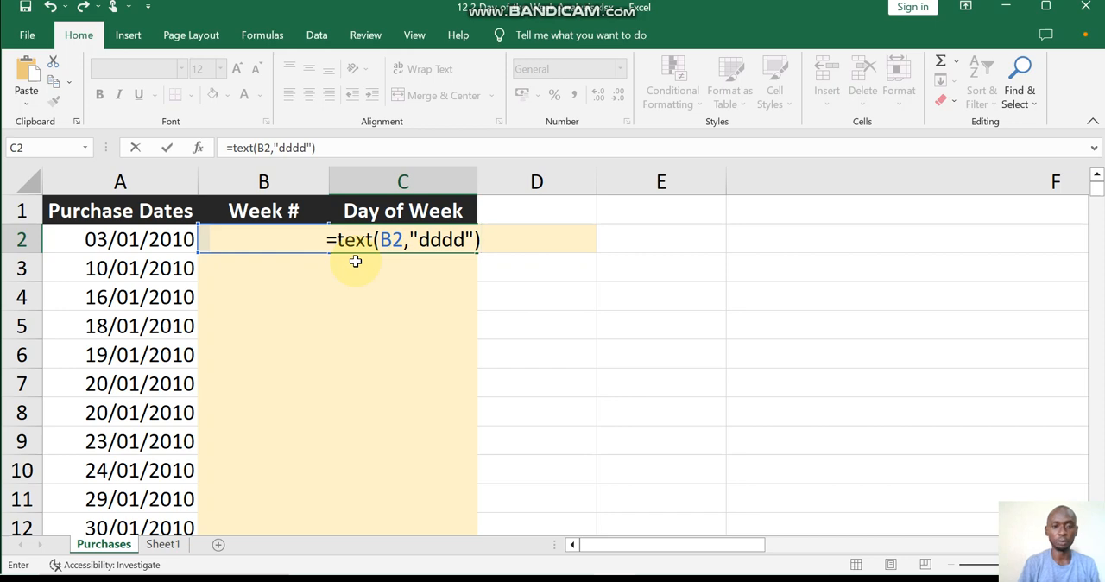
key(Return)
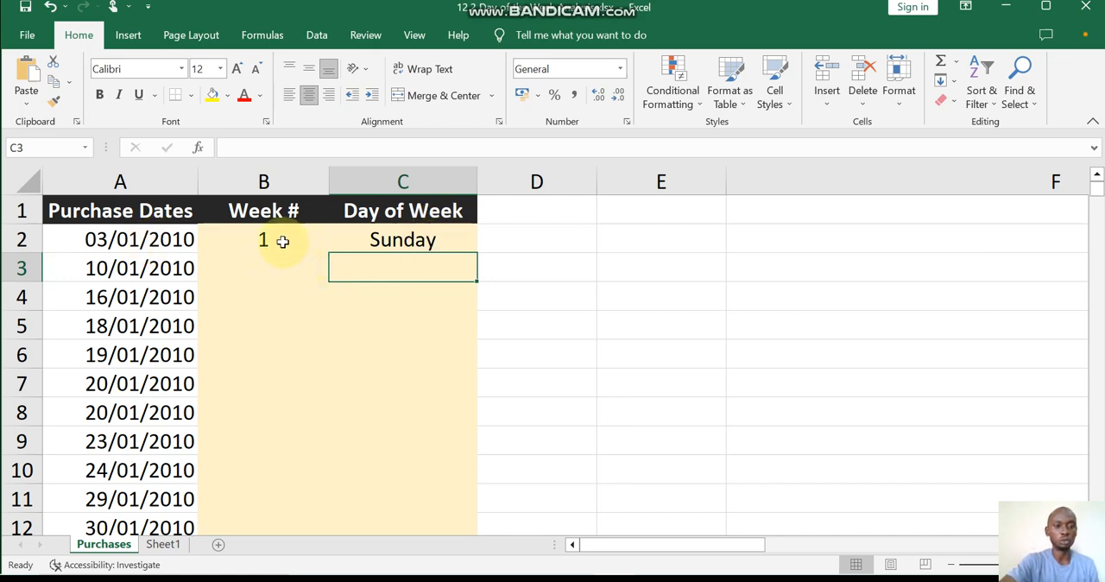
Fill the formulas in B2:C2 down through all rows of purchase dates.
drag(284, 240, 370, 246)
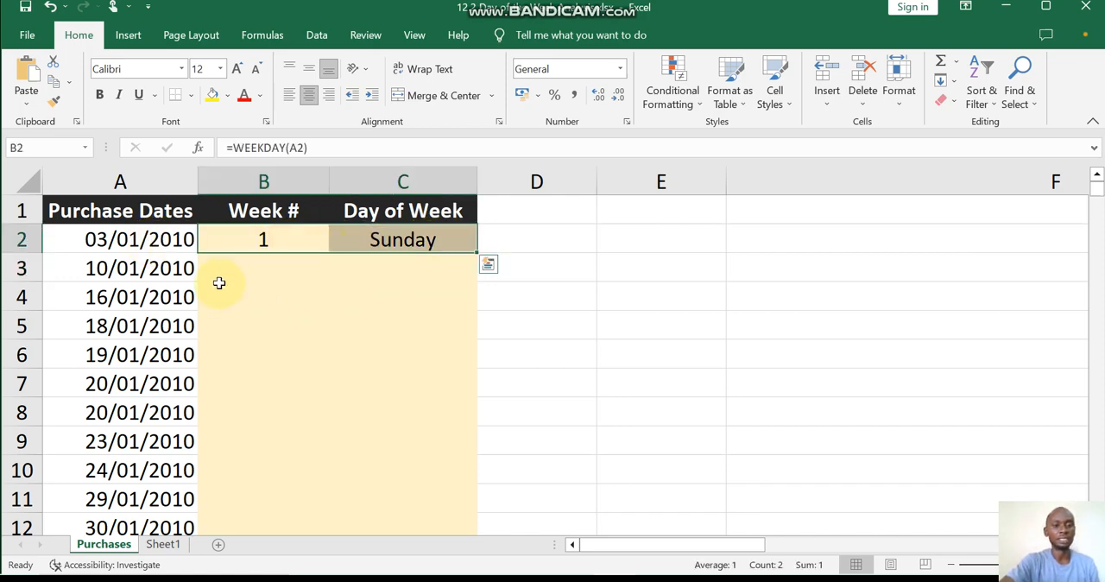
double_click(476, 252)
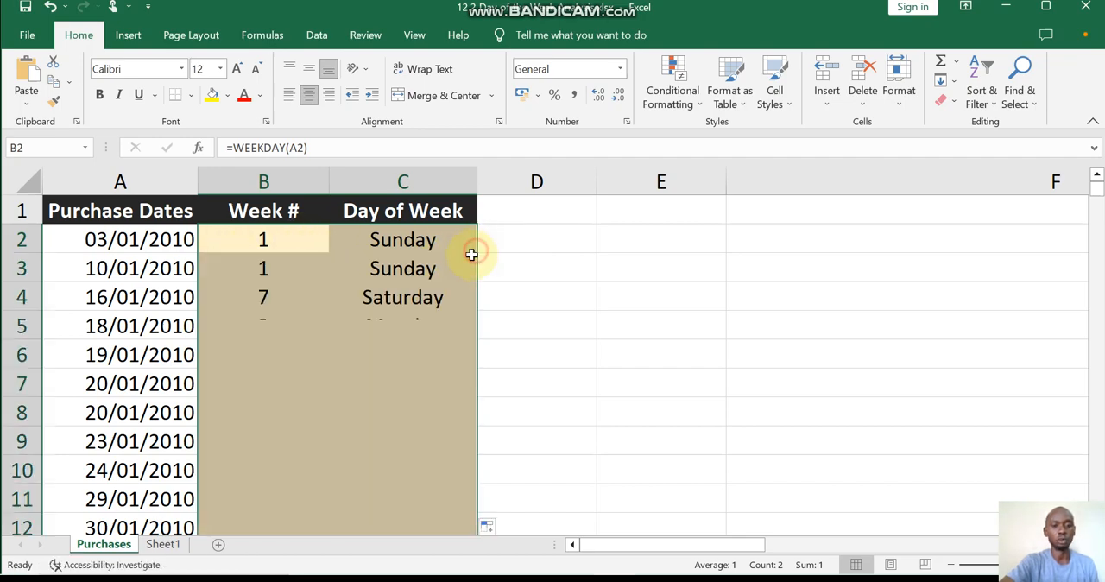
scroll(432, 328, down, 2)
scroll(410, 363, down, 3)
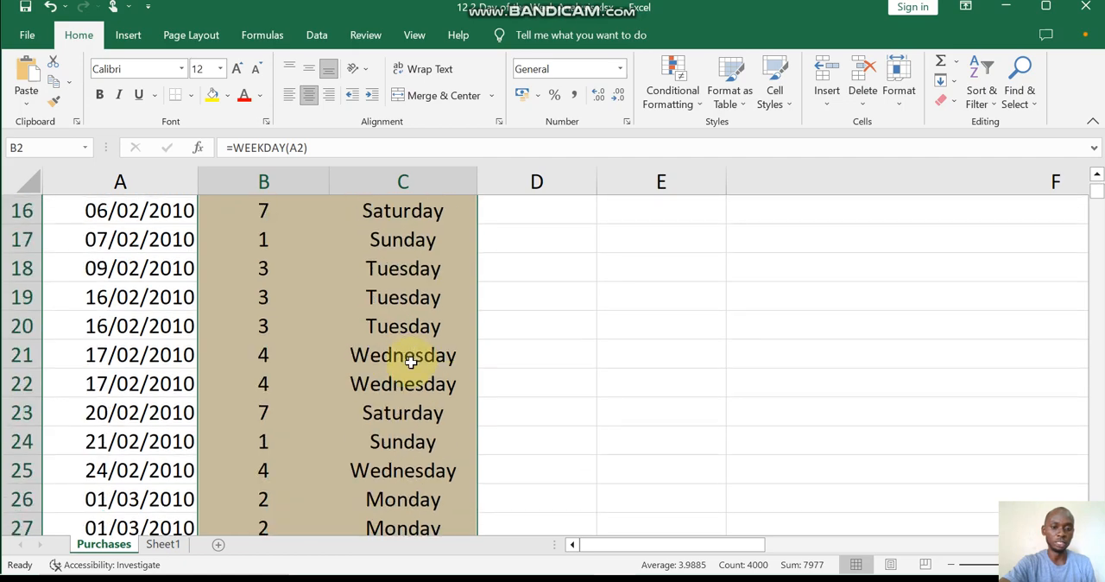
scroll(410, 397, up, 5)
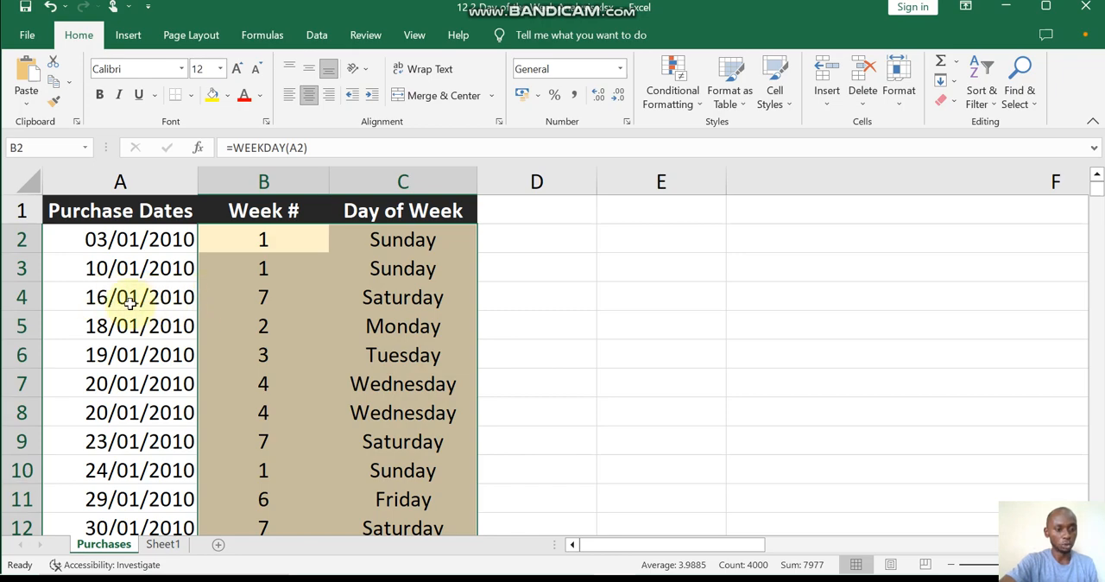
Start a COUNTIF formula in Sheet1 cell D2 with the absolute range Purchases!$C$2:$C$2001 as its range argument.
click(164, 544)
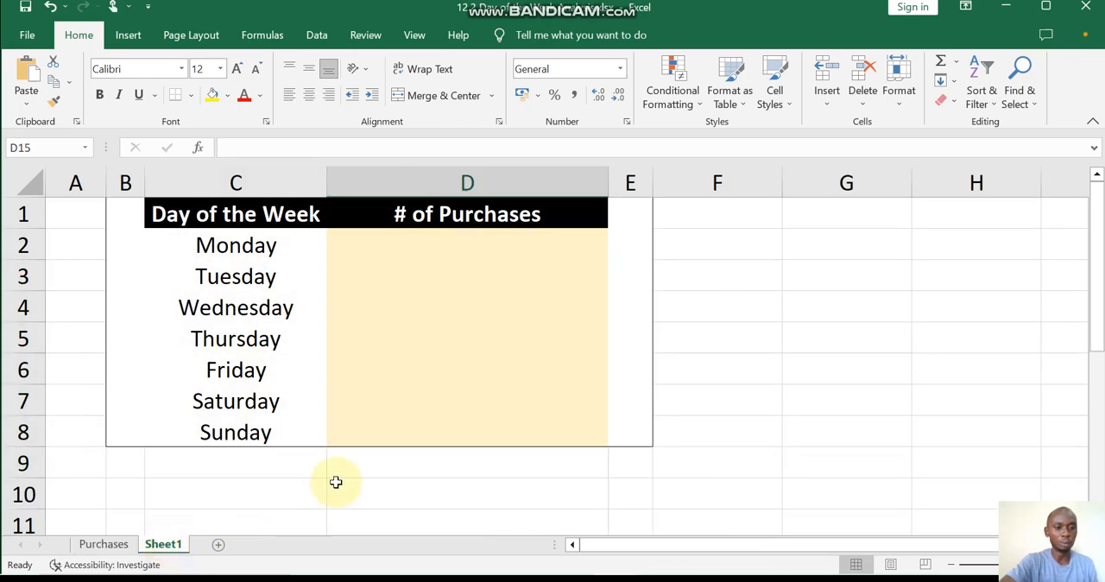
click(376, 249)
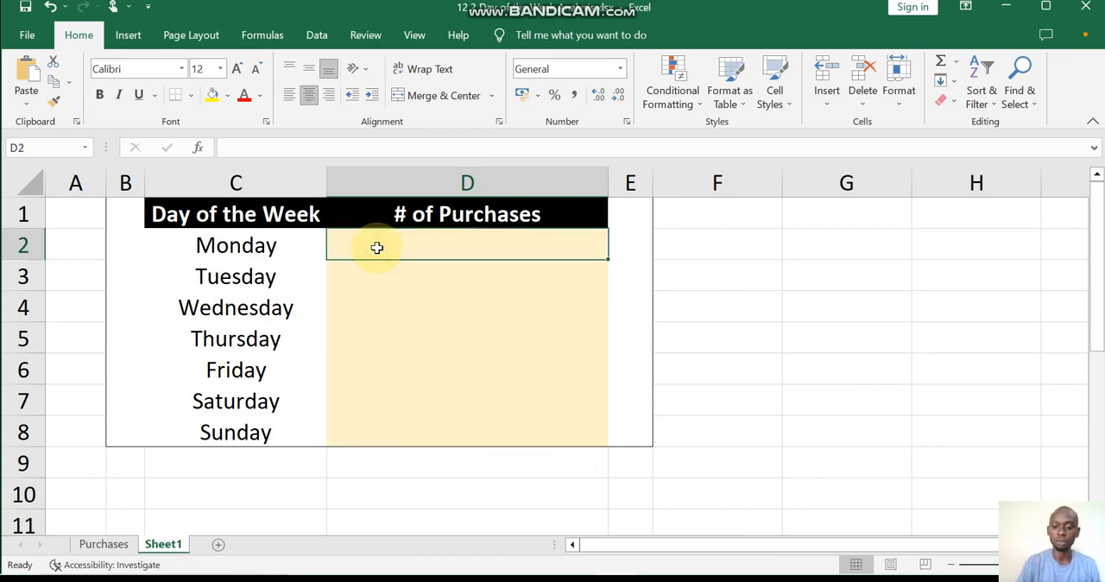
text(=co)
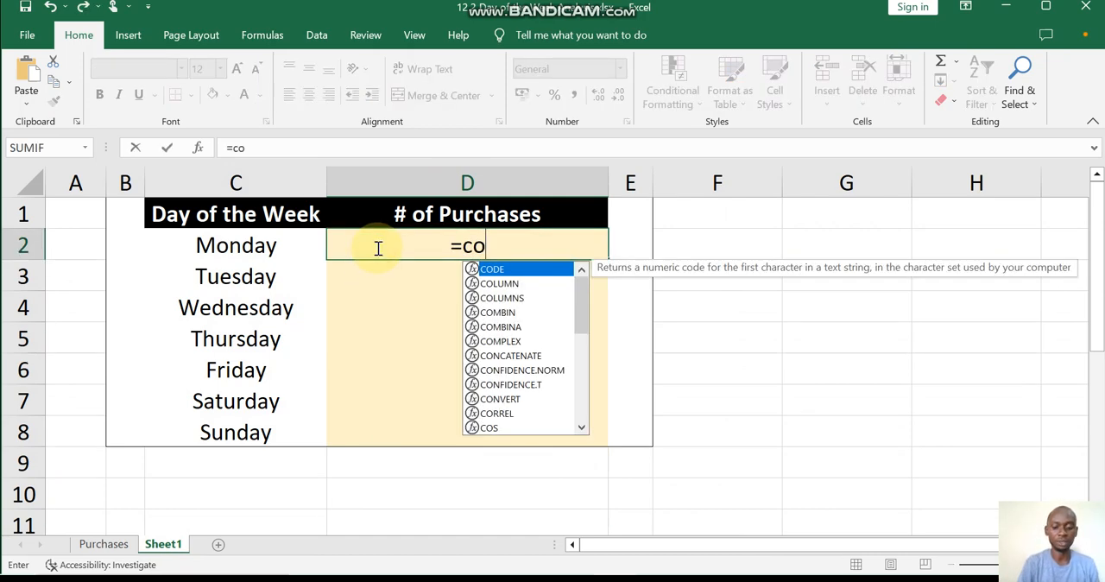
text(unti)
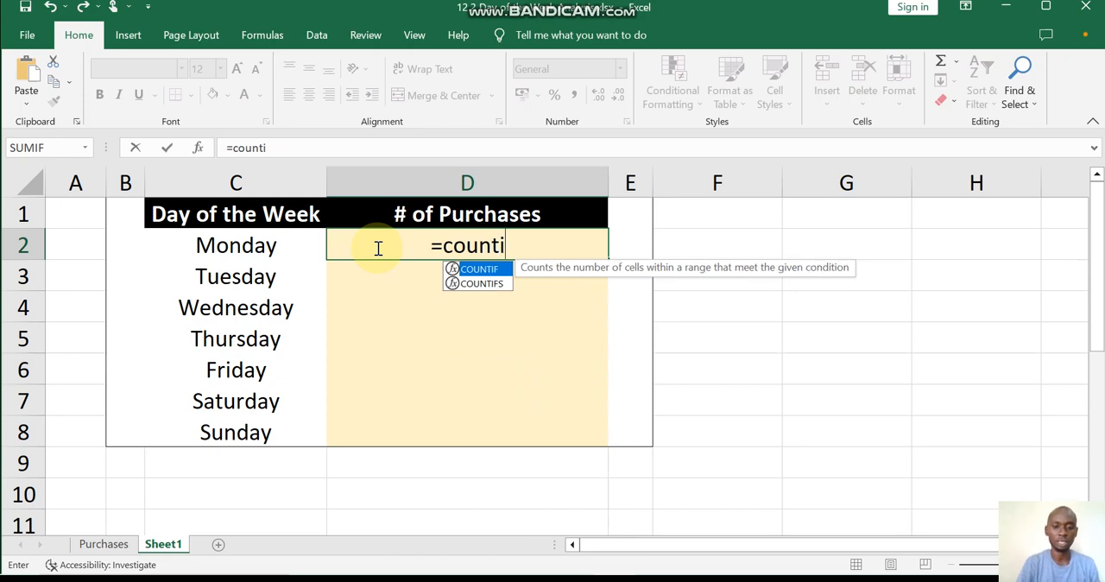
text(f()
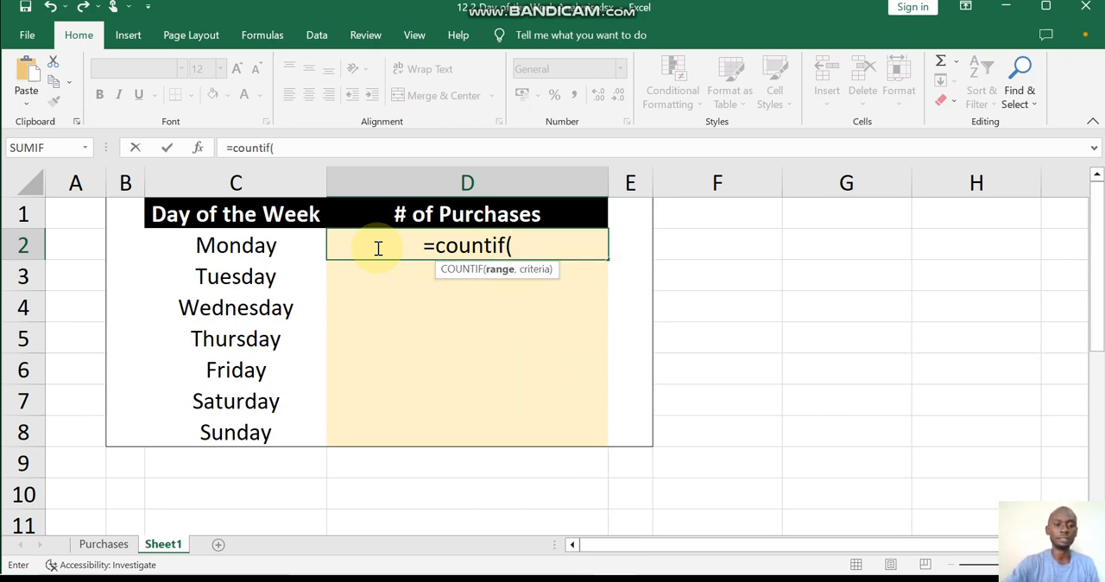
click(102, 545)
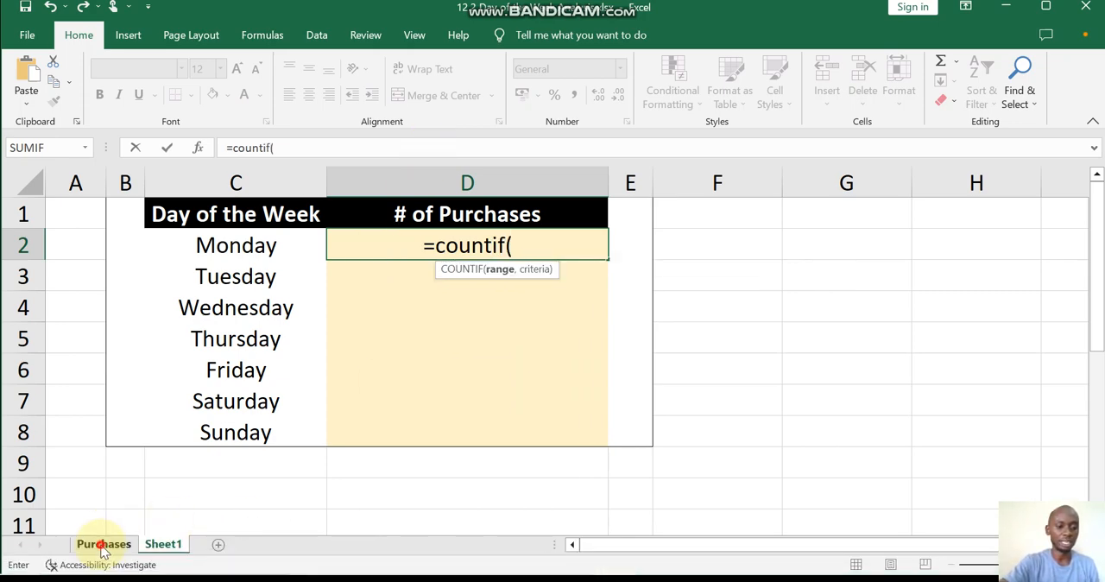
click(399, 242)
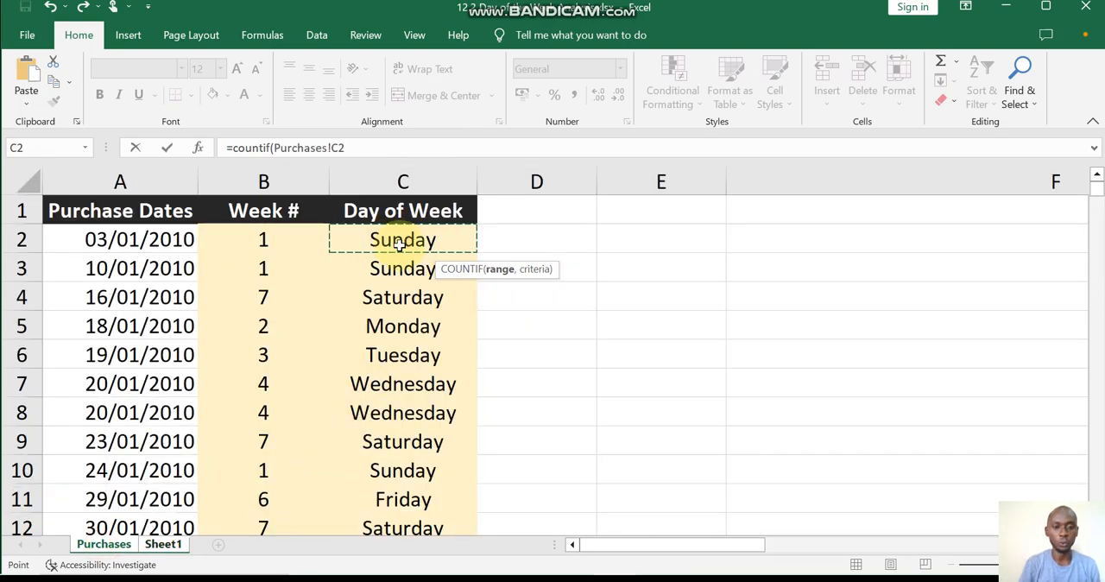
key(ctrl+shift+Down)
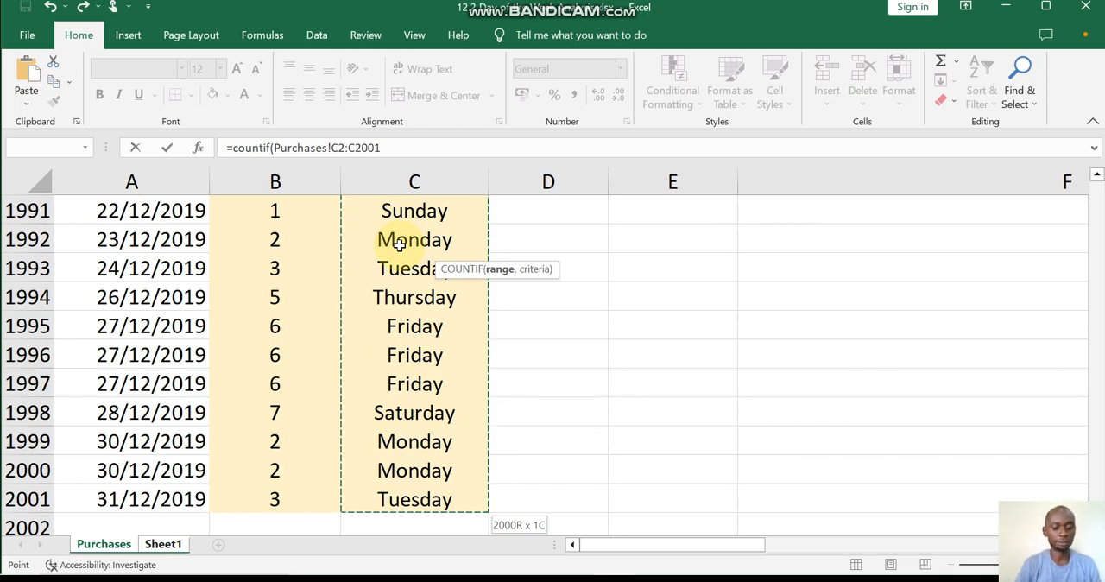
key(F4)
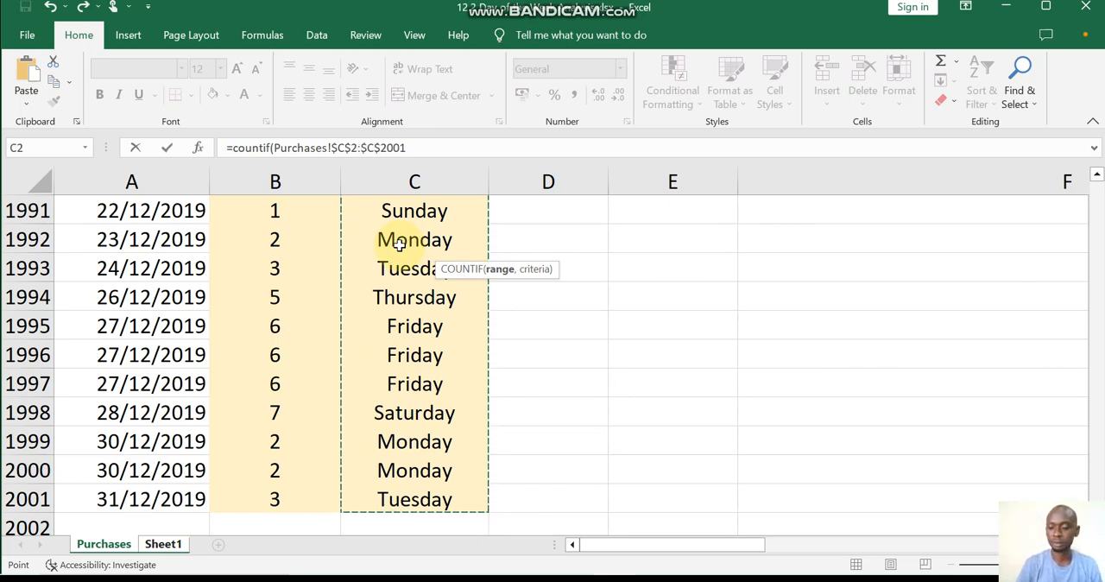
Complete the COUNTIF formula in D2 with Sheet1!C2 as the criteria and enter it.
click(408, 148)
drag(408, 147, 234, 153)
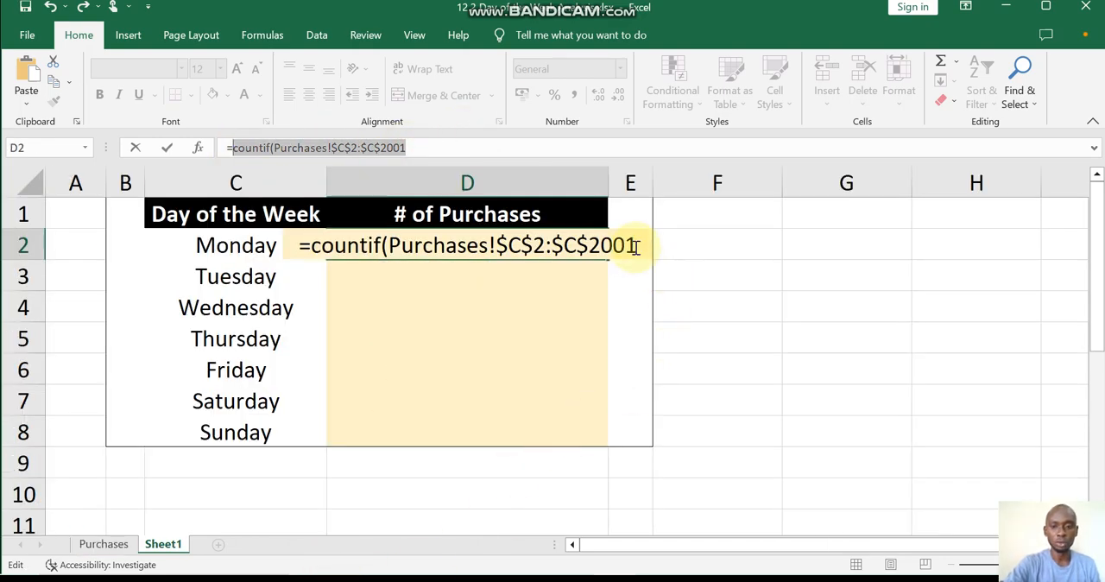
click(636, 248)
text(,)
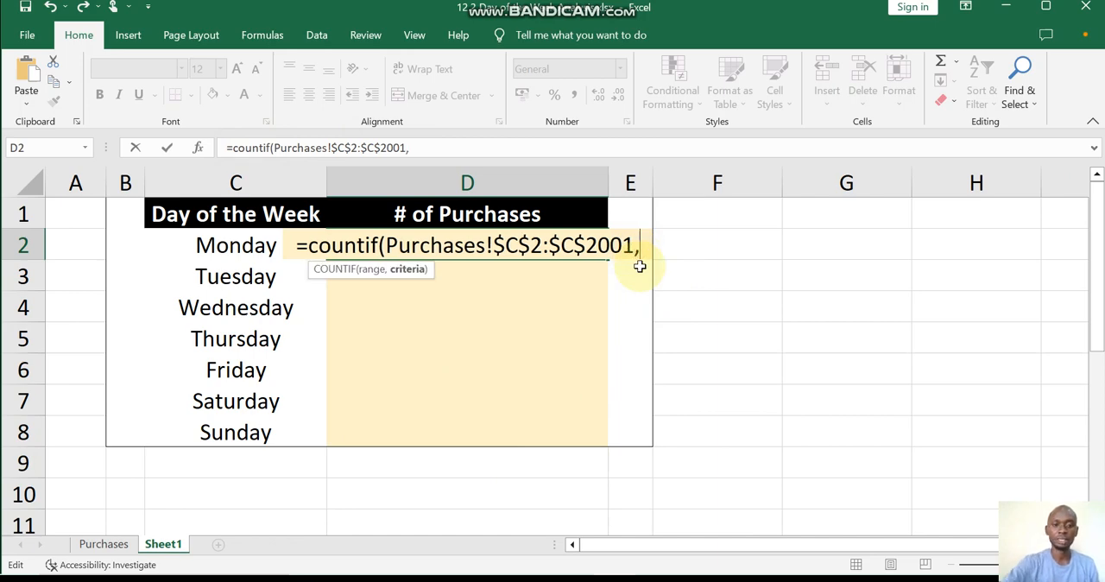
click(233, 248)
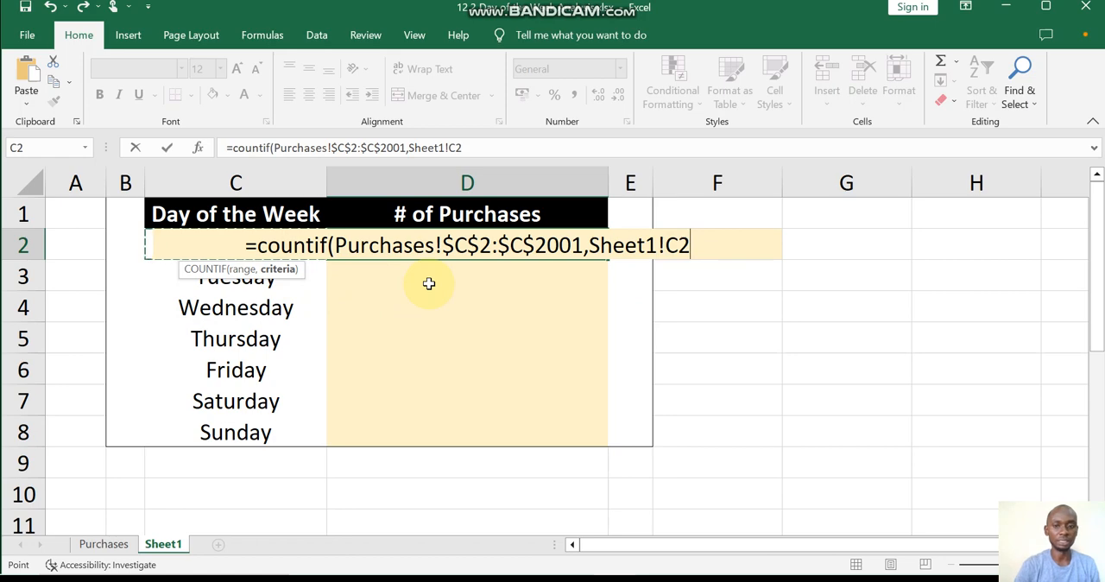
text())
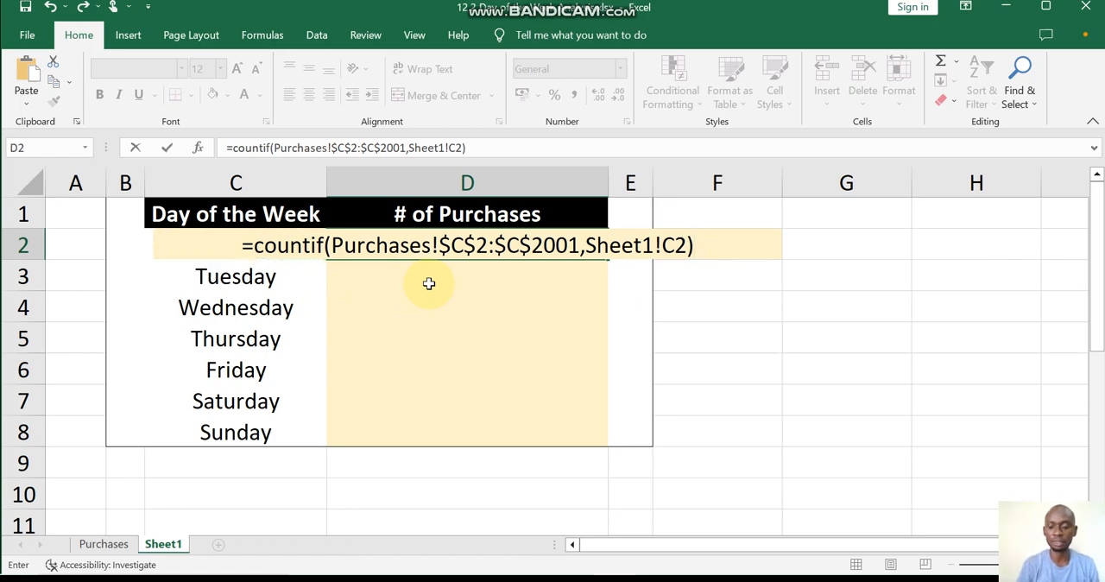
key(Return)
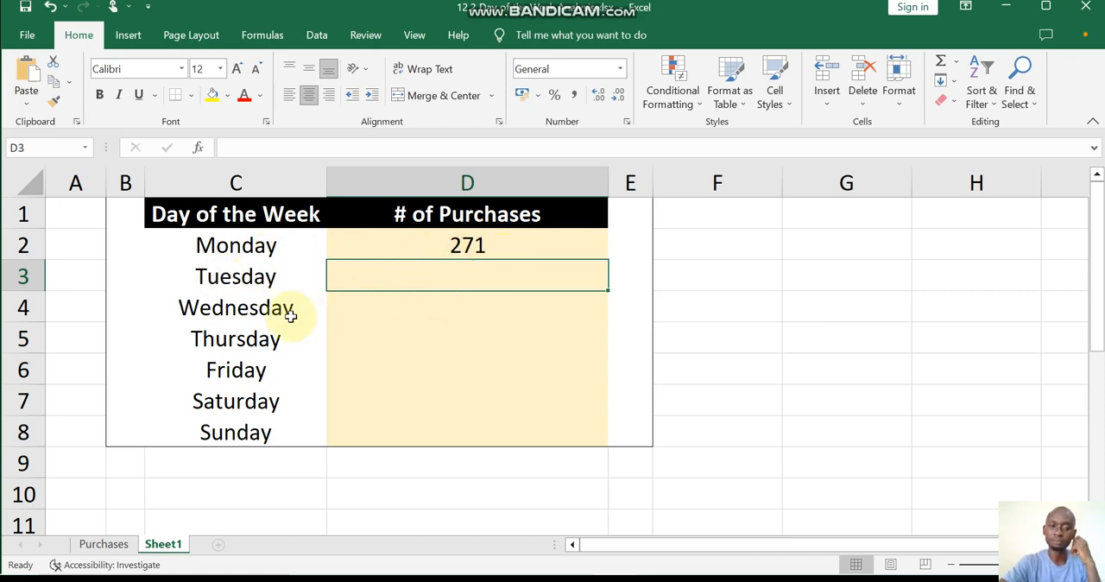
Copy the COUNTIF formula from D2 to D3:D8, pasting only the formulas with Paste Special.
click(489, 246)
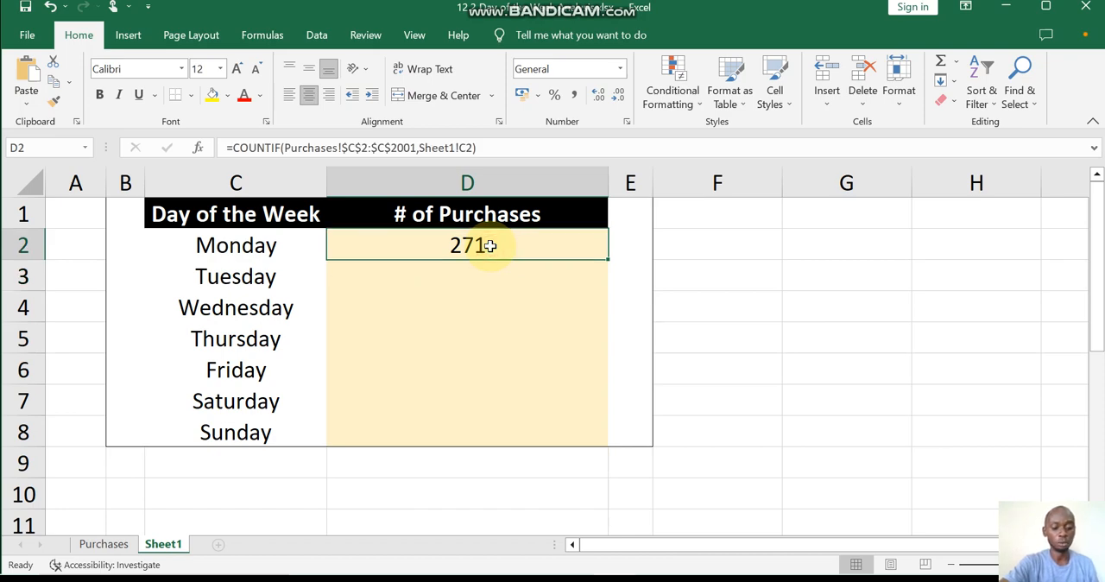
key(ctrl+c)
click(469, 275)
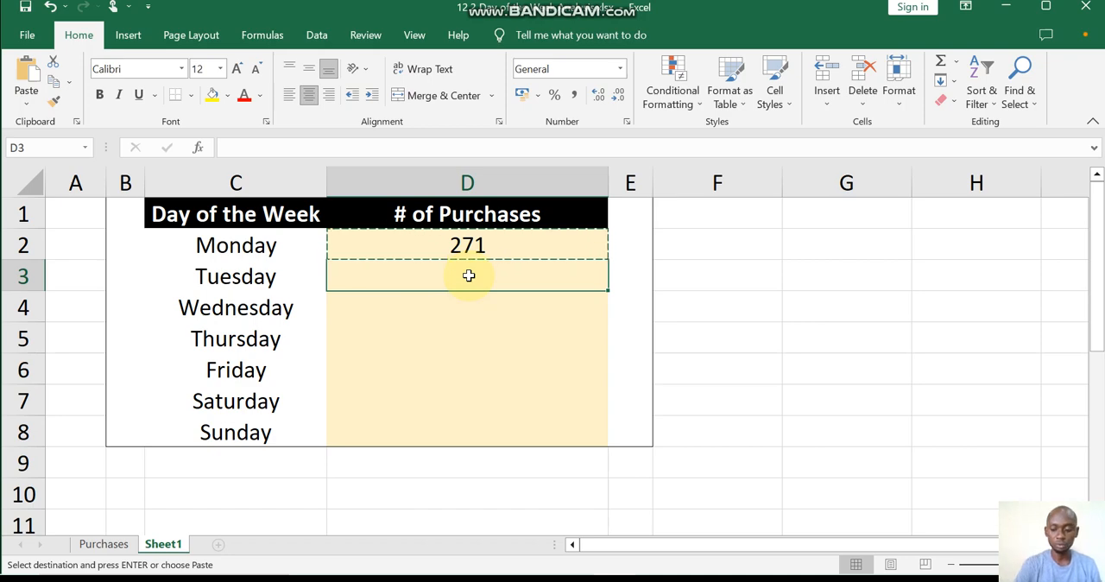
drag(466, 274, 461, 424)
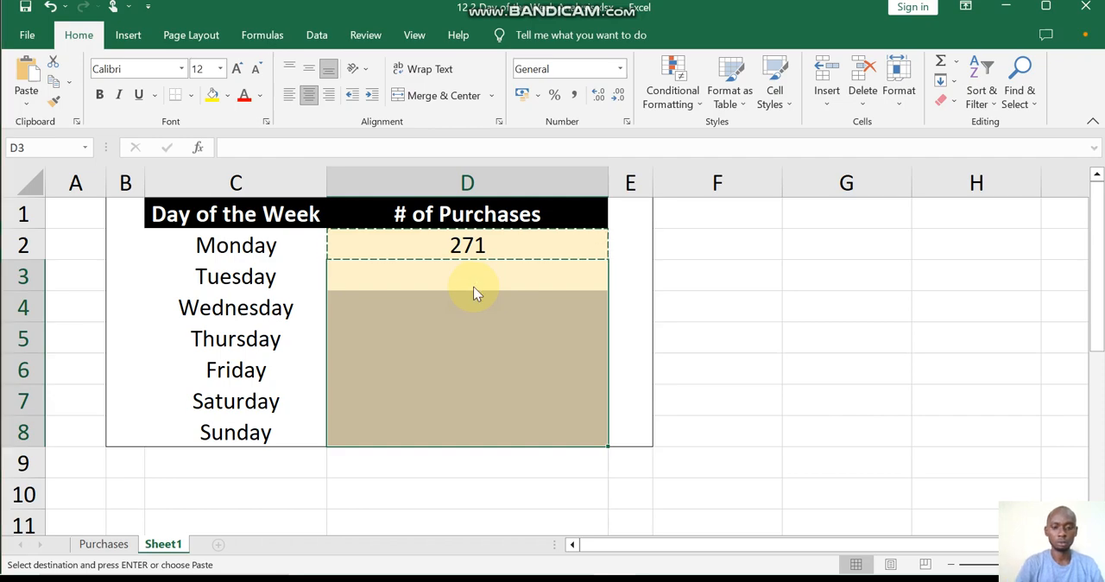
key(ctrl+alt+v)
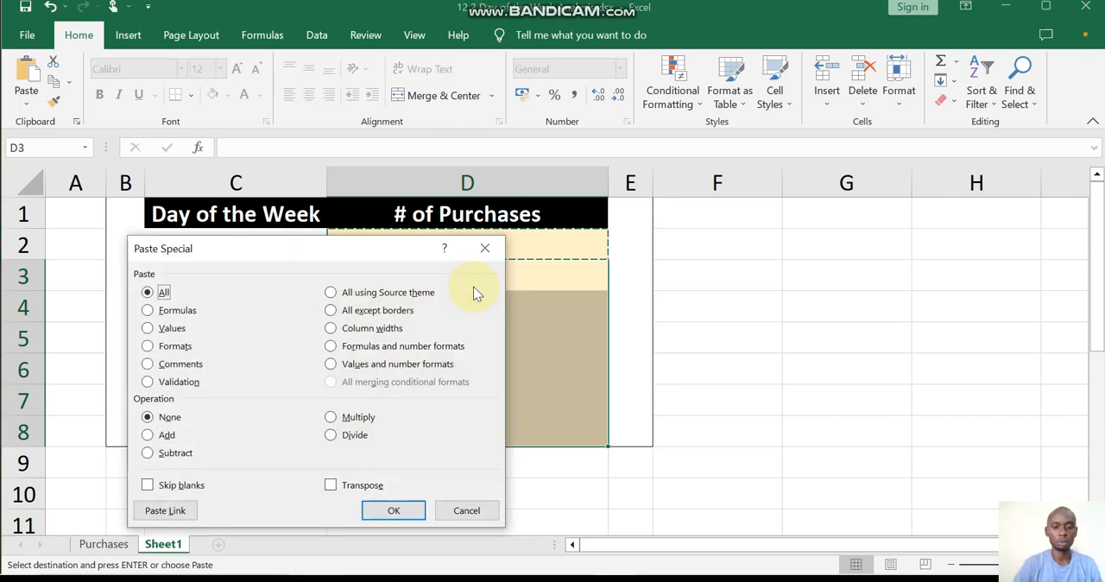
click(147, 328)
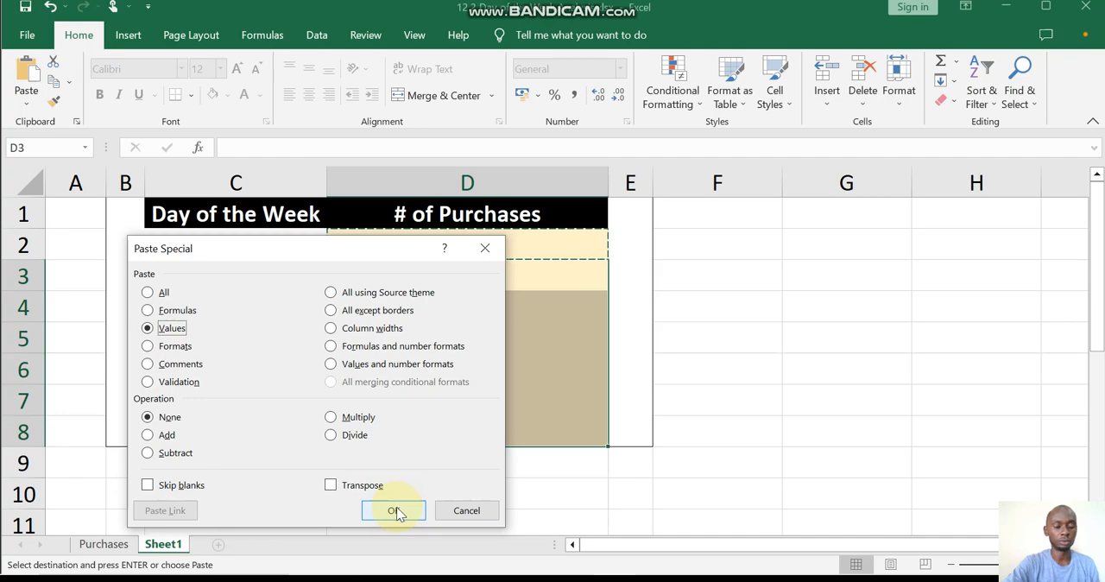
click(145, 310)
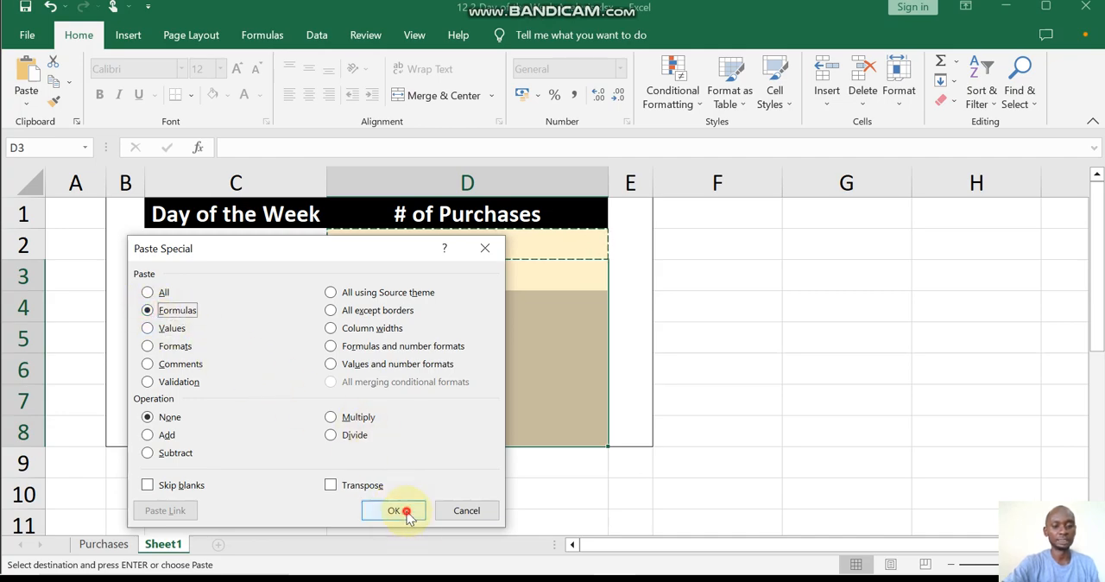
click(402, 510)
click(739, 345)
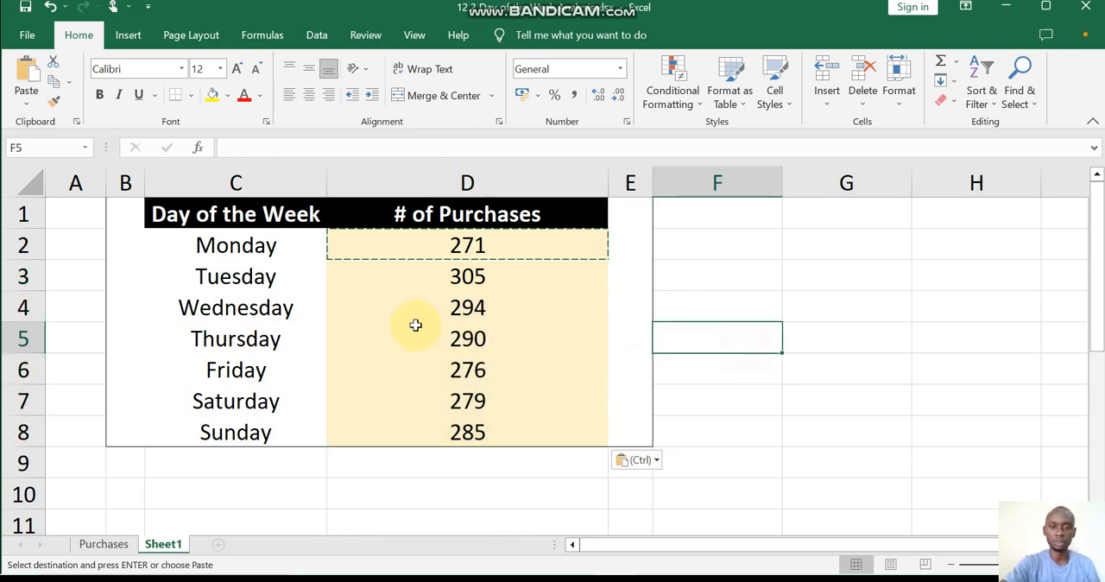
key(Escape)
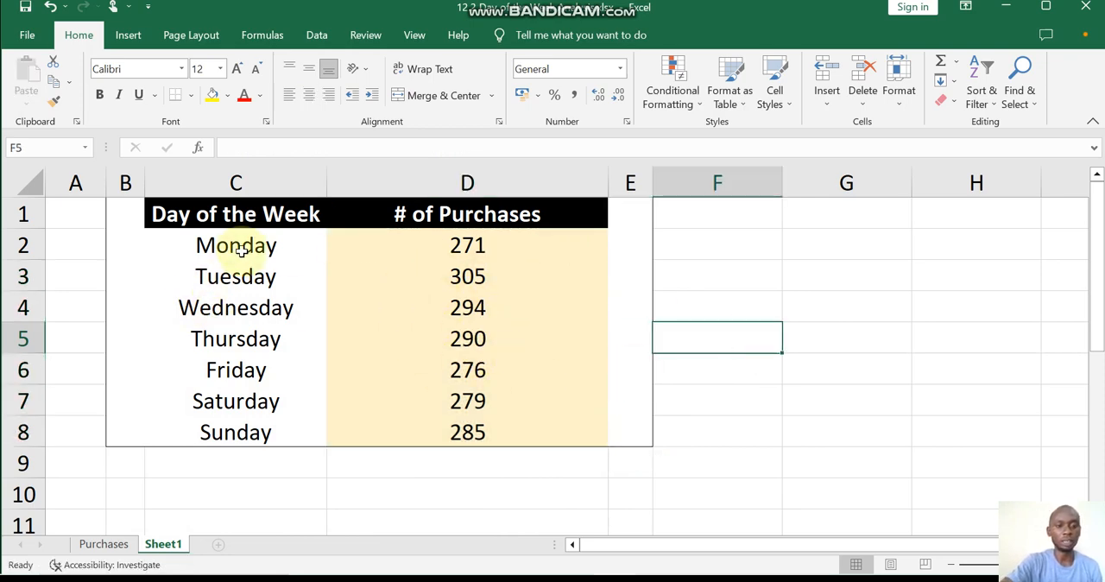